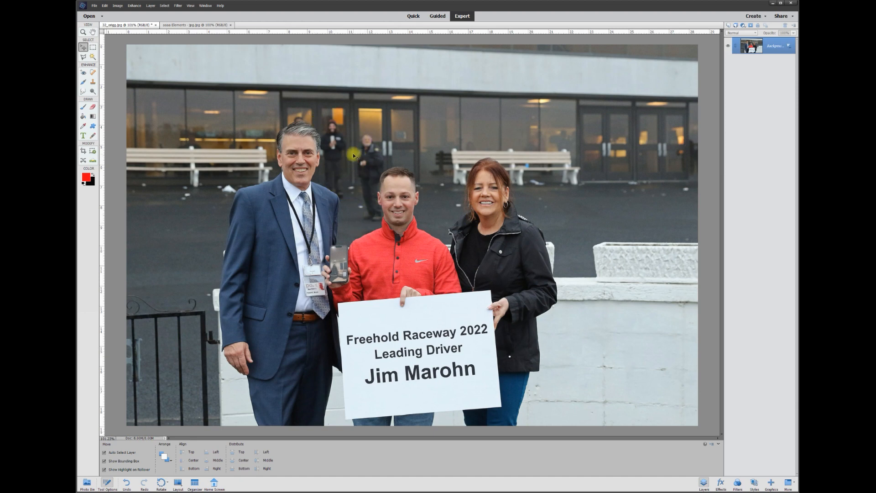
- Select a polygonal area around the doors and pavement to the right of the woman with the Polygonal Lasso
{"action": "scroll", "coordinate": [630, 149], "scroll_direction": "up", "scroll_amount": 8}
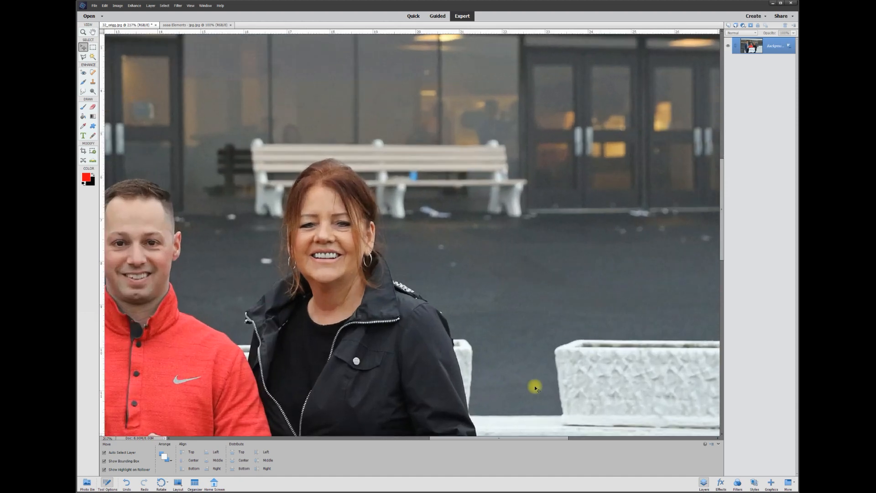
{"action": "left_click_drag", "start_coordinate": [536, 441], "coordinate": [579, 437]}
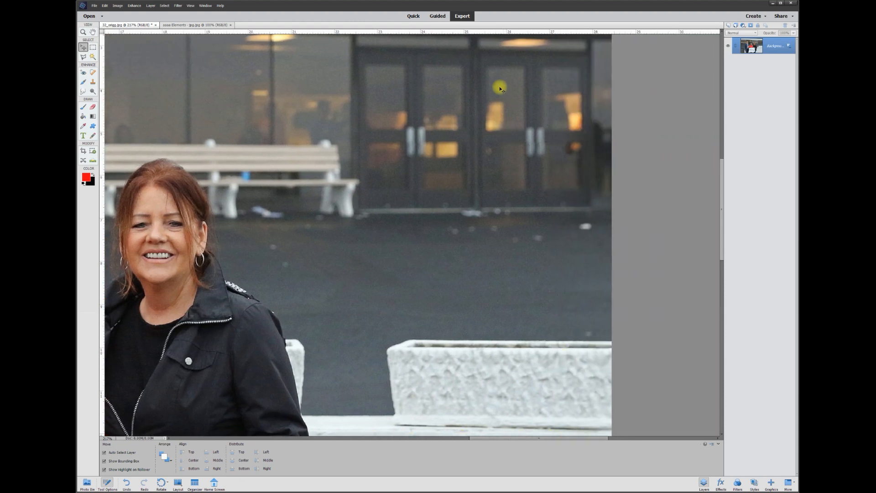
{"action": "left_click_drag", "start_coordinate": [722, 180], "coordinate": [722, 170]}
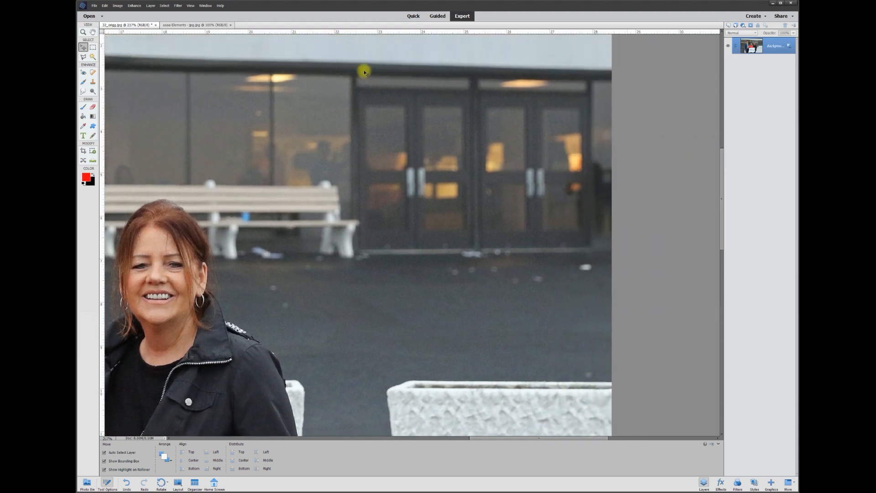
{"action": "left_click", "coordinate": [83, 57]}
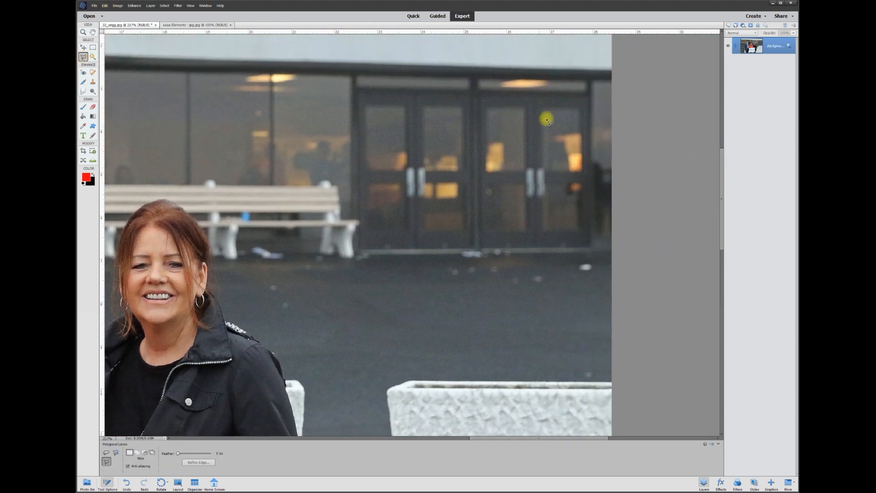
{"action": "left_click", "coordinate": [352, 69]}
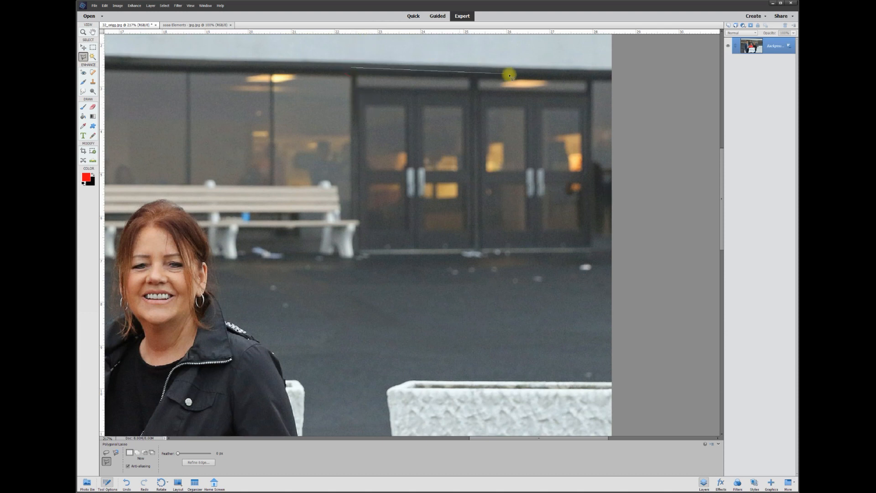
{"action": "left_click", "coordinate": [593, 73]}
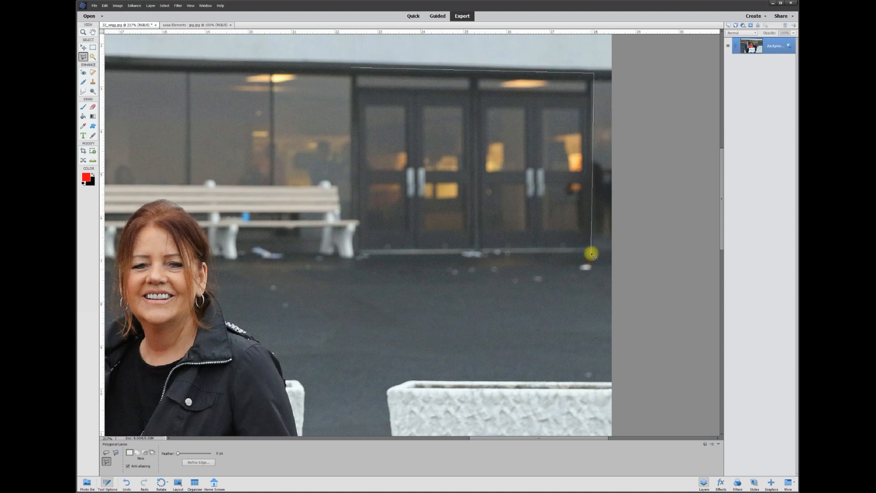
{"action": "left_click", "coordinate": [593, 247]}
{"action": "left_click", "coordinate": [626, 263]}
{"action": "left_click", "coordinate": [625, 383]}
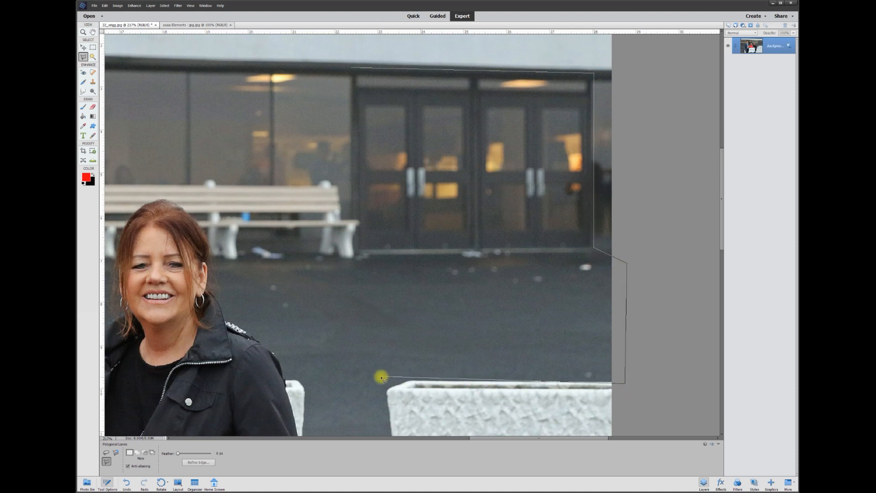
{"action": "left_click", "coordinate": [355, 384]}
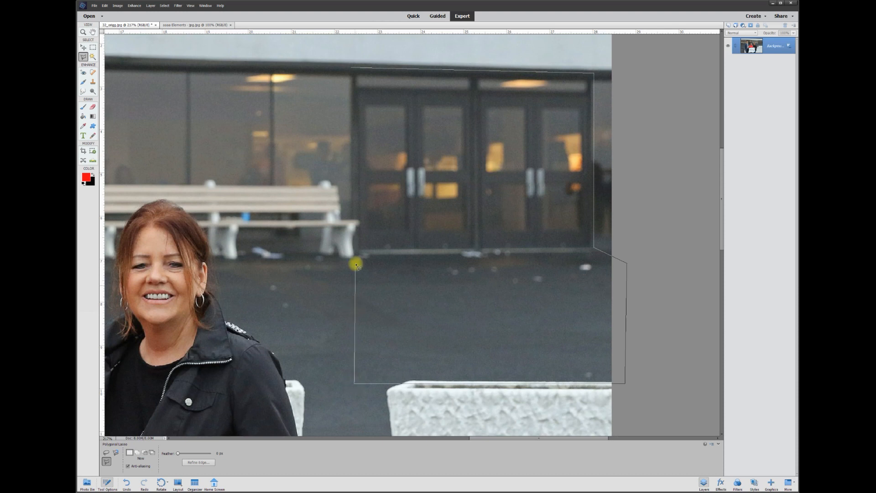
{"action": "double_click", "coordinate": [351, 253]}
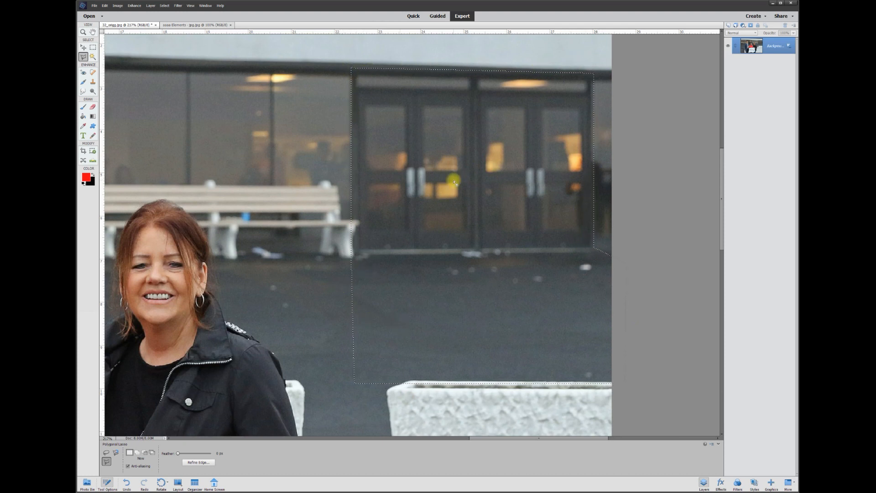
- Copy the selection to a new layer and toggle the layers' visibility to inspect the copied patch
{"action": "right_click", "coordinate": [453, 181]}
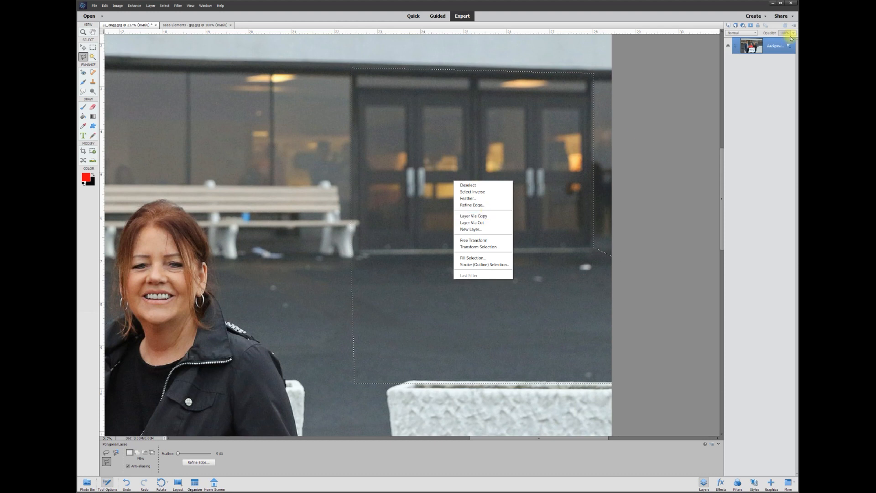
{"action": "left_click", "coordinate": [474, 217]}
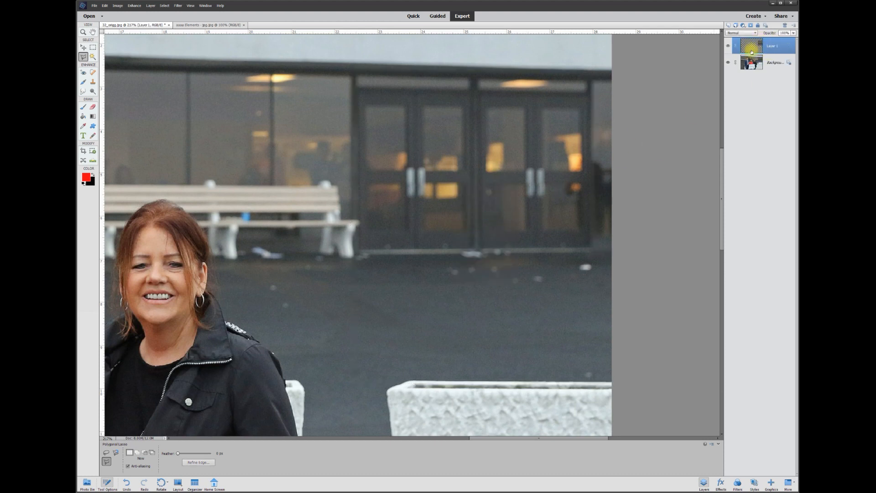
{"action": "left_click", "coordinate": [728, 64]}
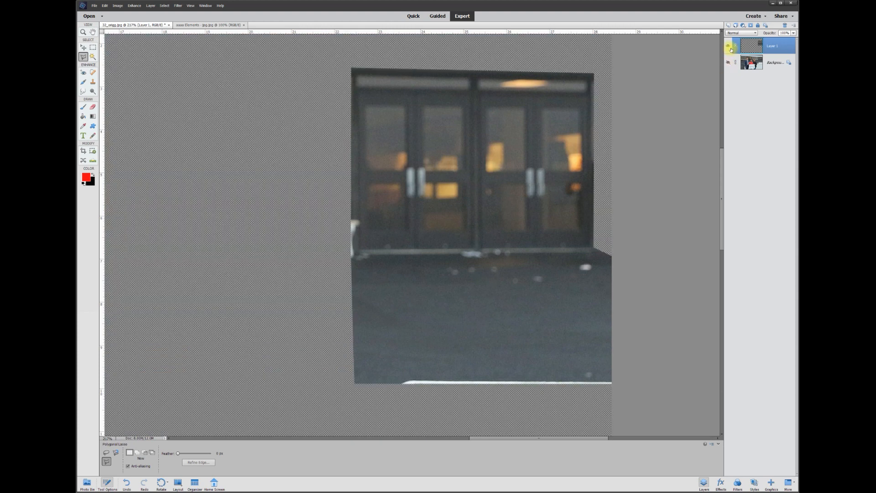
{"action": "left_click", "coordinate": [729, 47]}
{"action": "left_click", "coordinate": [730, 47]}
{"action": "left_click", "coordinate": [729, 46]}
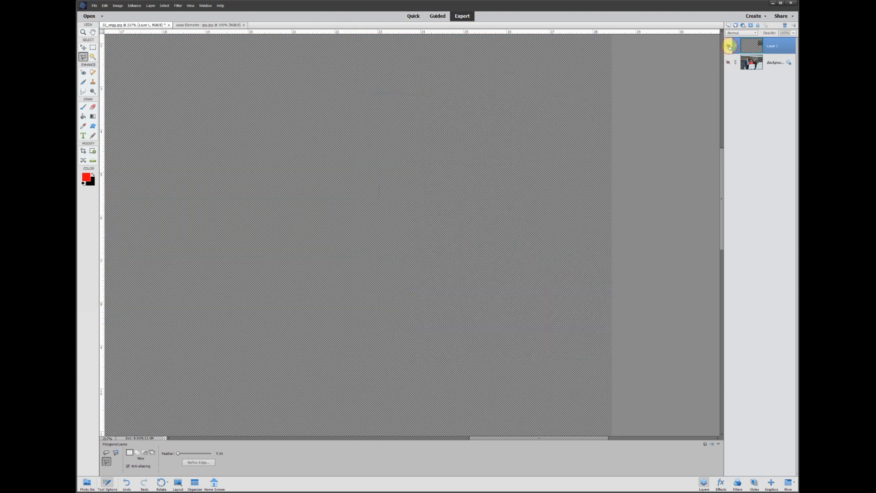
{"action": "left_click", "coordinate": [730, 46]}
{"action": "left_click", "coordinate": [728, 62]}
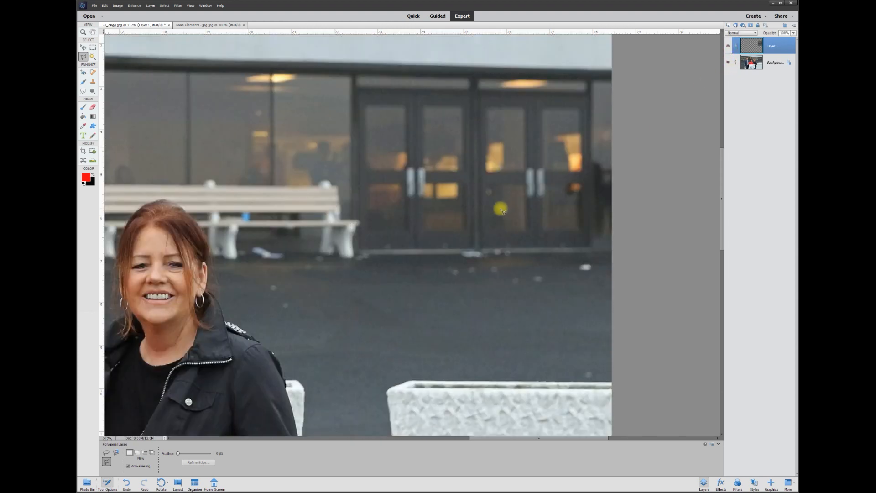
- Move the copied patch over the two men's heads and stretch it wider
{"action": "scroll", "coordinate": [500, 207], "scroll_direction": "down", "scroll_amount": 2}
{"action": "left_click_drag", "start_coordinate": [482, 439], "coordinate": [396, 438]}
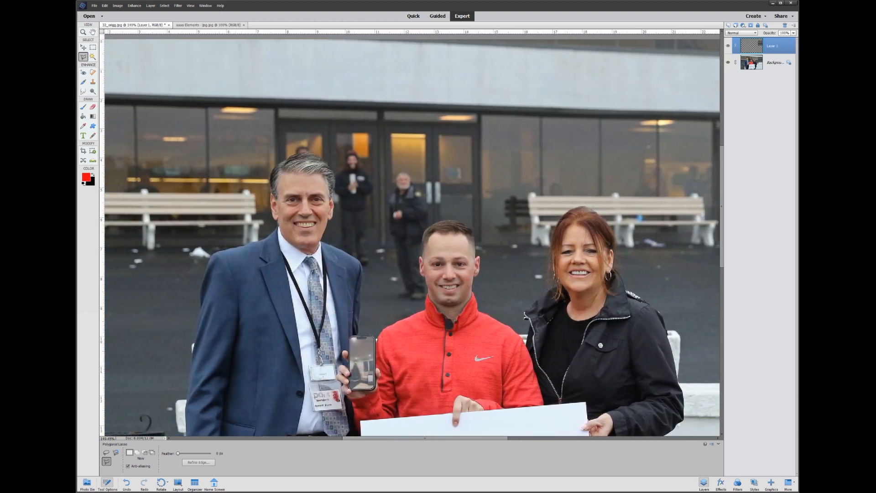
{"action": "left_click", "coordinate": [83, 47]}
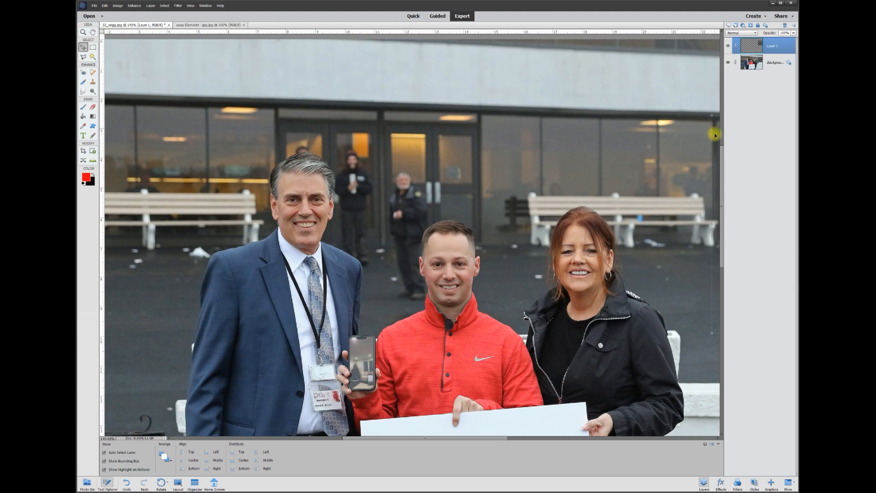
{"action": "left_click_drag", "start_coordinate": [716, 136], "coordinate": [273, 133]}
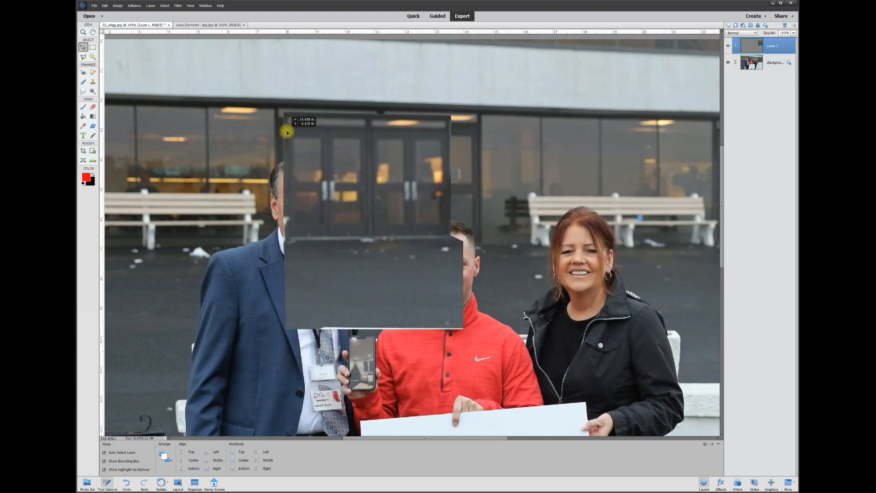
{"action": "mouse_move", "coordinate": [367, 140]}
{"action": "left_mouse_down"}
{"action": "mouse_move", "coordinate": [374, 170]}
{"action": "mouse_move", "coordinate": [361, 133]}
{"action": "left_mouse_up"}
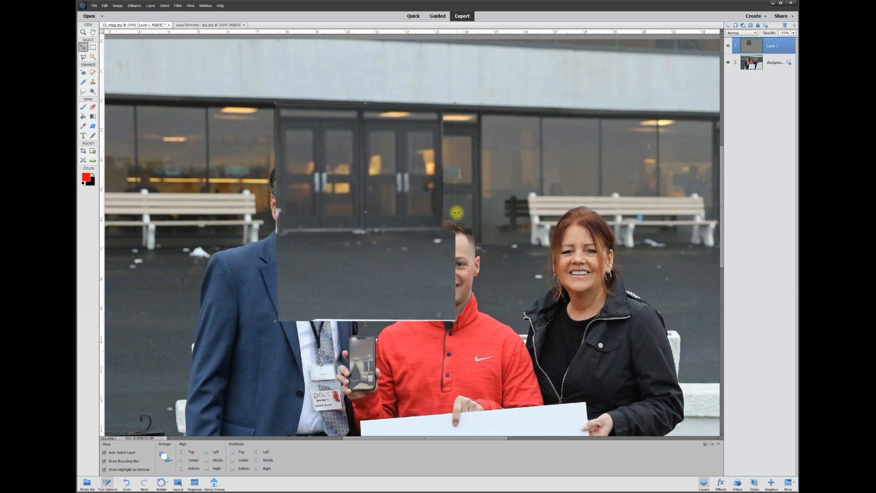
{"action": "left_click_drag", "start_coordinate": [456, 212], "coordinate": [498, 212]}
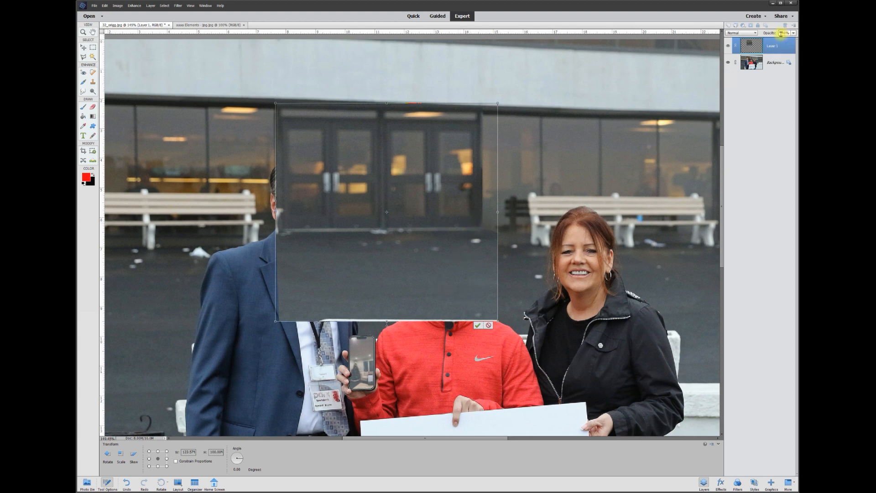
- Set the patch layer's opacity to 50% and distort it by pulling its bottom corners down, then commit
{"action": "type", "text": "50"}
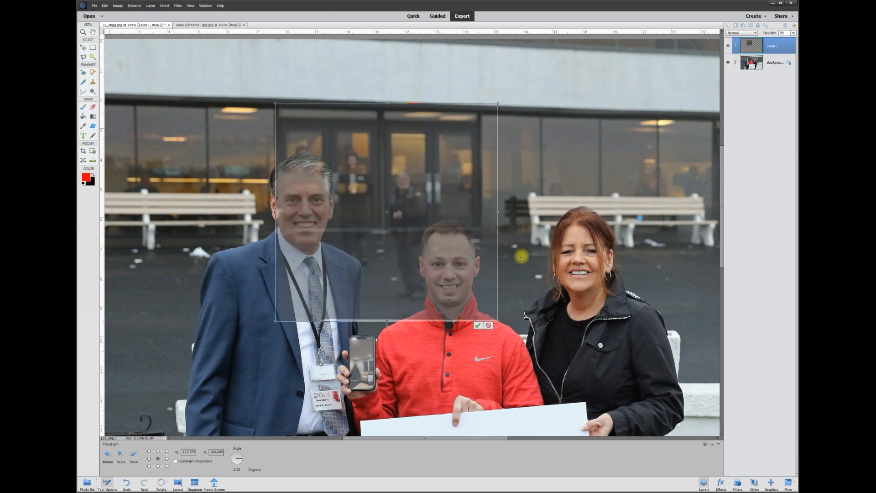
{"action": "left_click", "coordinate": [133, 6]}
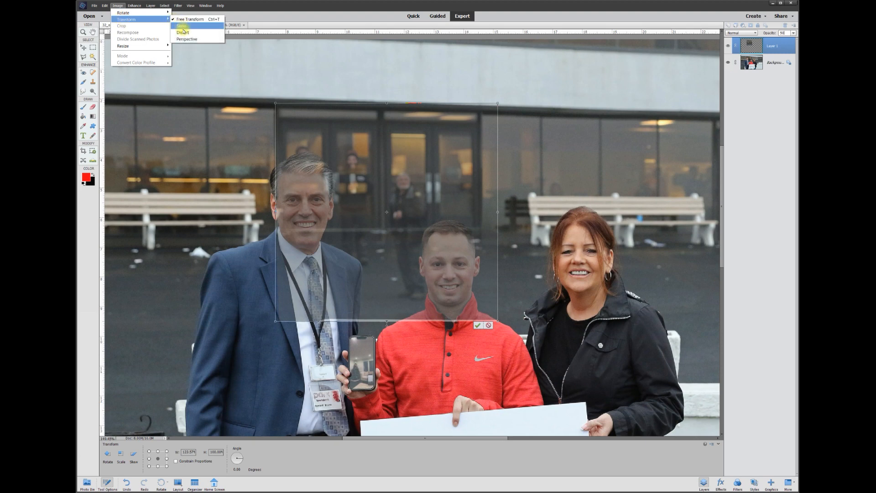
{"action": "left_click", "coordinate": [183, 32]}
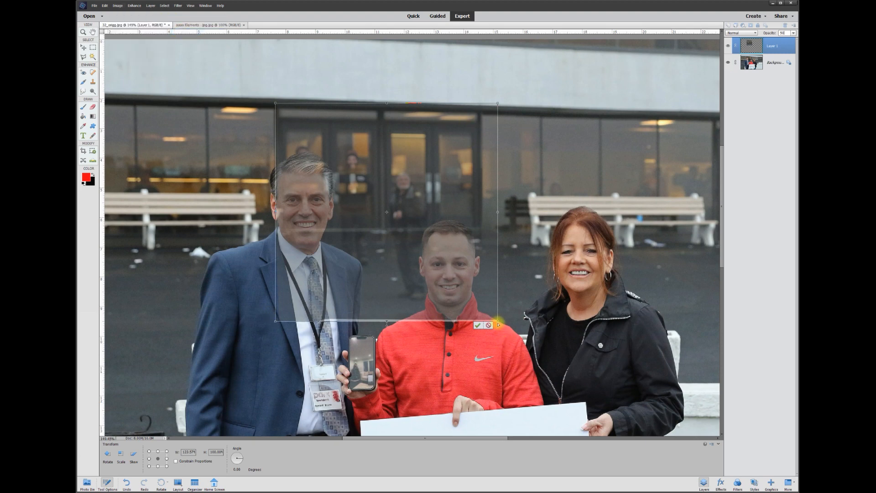
{"action": "left_click_drag", "start_coordinate": [498, 323], "coordinate": [500, 353]}
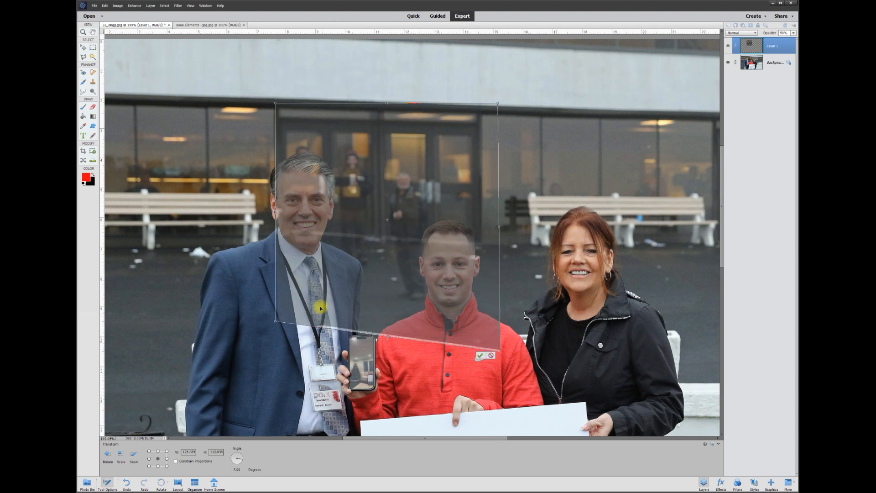
{"action": "left_click_drag", "start_coordinate": [276, 323], "coordinate": [275, 348]}
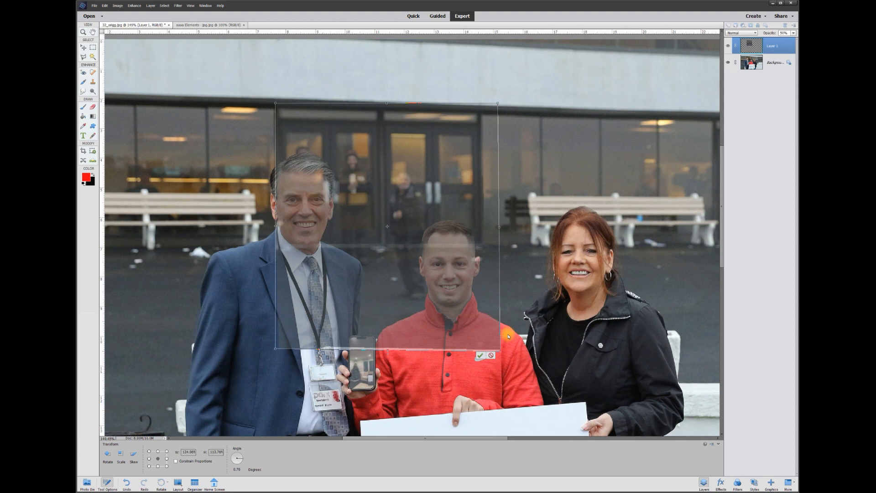
{"action": "left_click", "coordinate": [480, 355]}
- Erase thin lines through the patch along the outlines of both men's heads and shoulders with the Eraser
{"action": "scroll", "coordinate": [308, 176], "scroll_direction": "up", "scroll_amount": 6}
{"action": "key", "text": "e"}
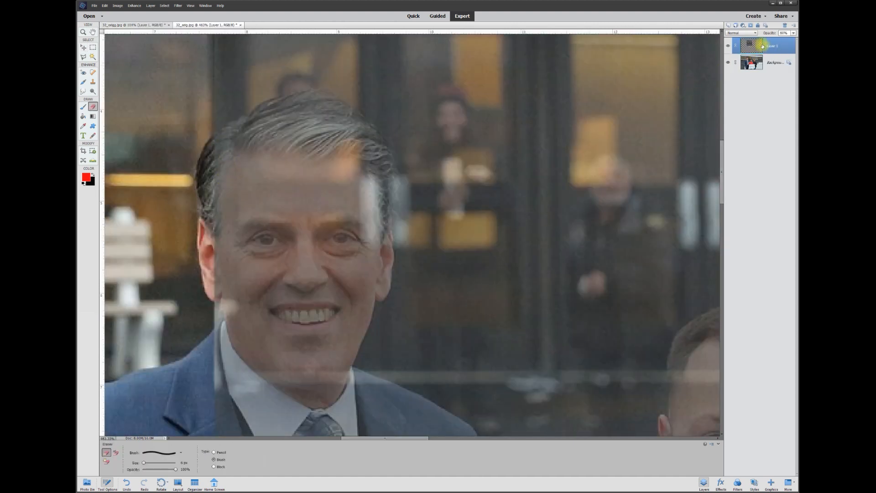
{"action": "left_click", "coordinate": [728, 46]}
{"action": "left_click", "coordinate": [728, 46]}
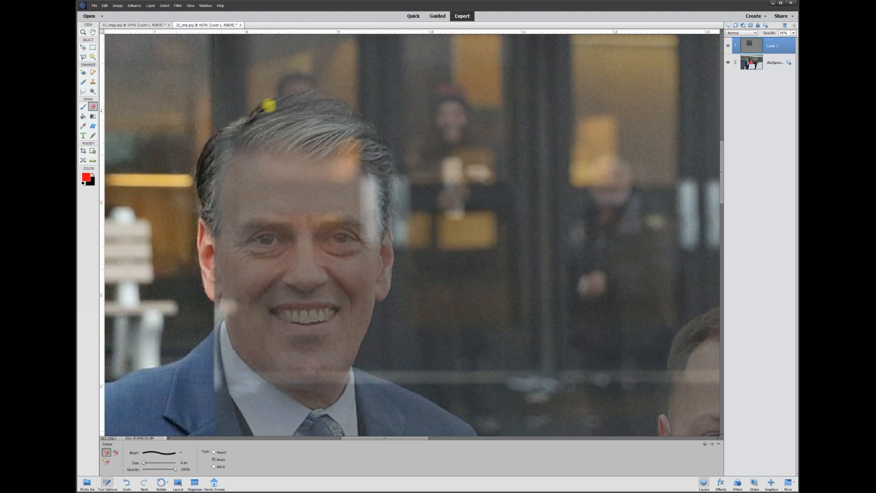
{"action": "mouse_move", "coordinate": [301, 96]}
{"action": "left_mouse_down"}
{"action": "mouse_move", "coordinate": [330, 98]}
{"action": "mouse_move", "coordinate": [370, 131]}
{"action": "left_mouse_up"}
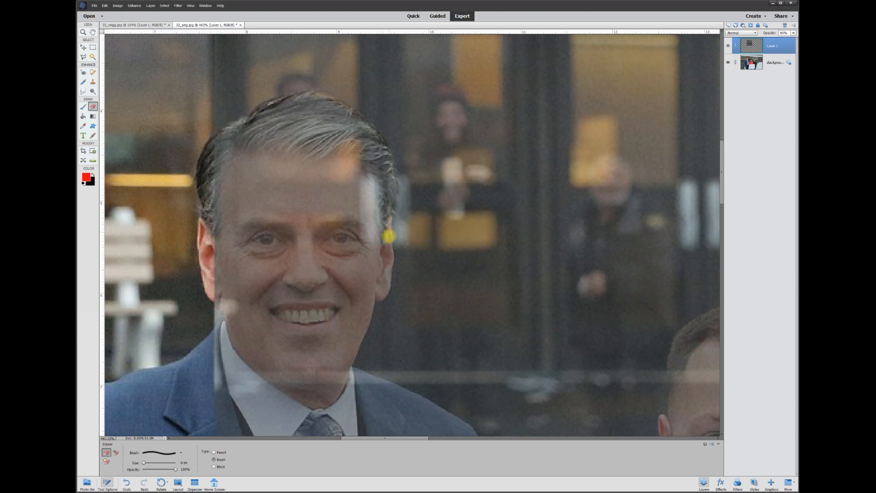
{"action": "mouse_move", "coordinate": [389, 253]}
{"action": "left_mouse_down"}
{"action": "mouse_move", "coordinate": [386, 284]}
{"action": "mouse_move", "coordinate": [353, 346]}
{"action": "mouse_move", "coordinate": [374, 376]}
{"action": "mouse_move", "coordinate": [463, 426]}
{"action": "mouse_move", "coordinate": [464, 175]}
{"action": "left_mouse_up"}
{"action": "mouse_move", "coordinate": [464, 176]}
{"action": "left_mouse_down"}
{"action": "mouse_move", "coordinate": [475, 274]}
{"action": "mouse_move", "coordinate": [463, 412]}
{"action": "mouse_move", "coordinate": [317, 311]}
{"action": "left_mouse_up"}
{"action": "mouse_move", "coordinate": [318, 310]}
{"action": "left_mouse_down"}
{"action": "mouse_move", "coordinate": [376, 337]}
{"action": "mouse_move", "coordinate": [429, 277]}
{"action": "mouse_move", "coordinate": [534, 203]}
{"action": "mouse_move", "coordinate": [360, 367]}
{"action": "left_mouse_up"}
{"action": "mouse_move", "coordinate": [367, 333]}
{"action": "left_mouse_down"}
{"action": "mouse_move", "coordinate": [348, 284]}
{"action": "mouse_move", "coordinate": [355, 154]}
{"action": "mouse_move", "coordinate": [407, 120]}
{"action": "mouse_move", "coordinate": [466, 127]}
{"action": "mouse_move", "coordinate": [501, 163]}
{"action": "mouse_move", "coordinate": [510, 197]}
{"action": "mouse_move", "coordinate": [546, 195]}
{"action": "left_mouse_up"}
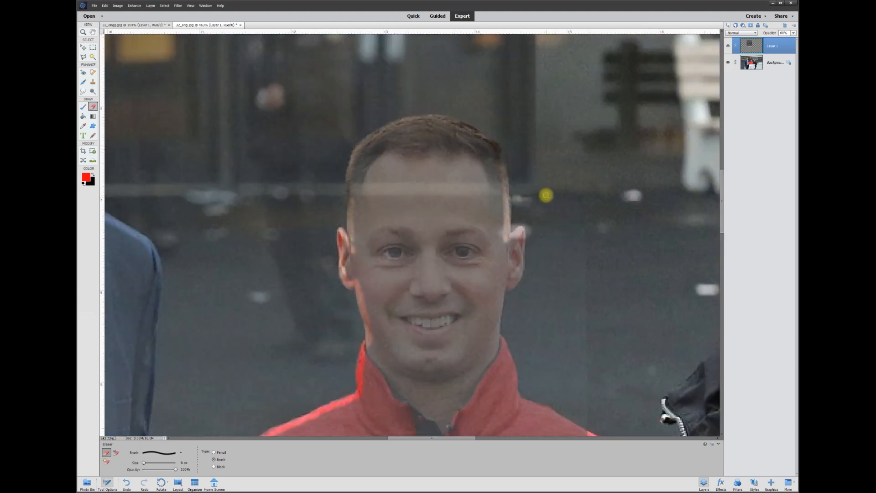
{"action": "scroll", "coordinate": [543, 191], "scroll_direction": "down", "scroll_amount": 8}
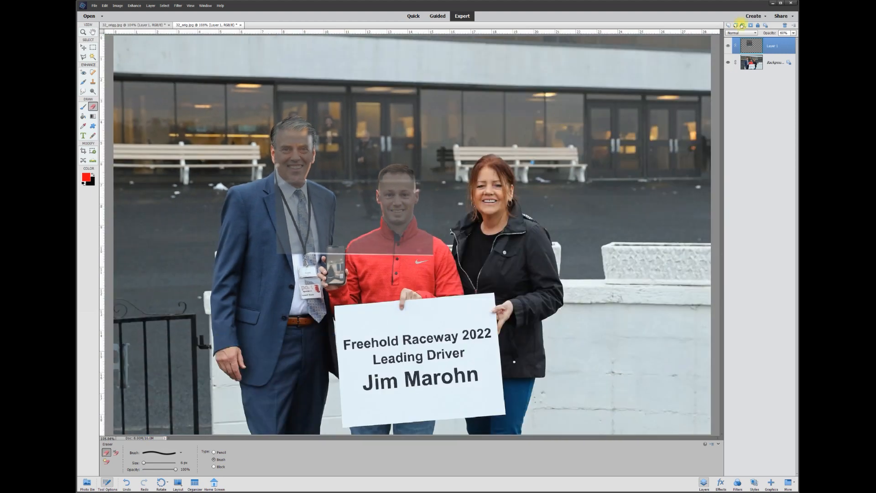
- Set the patch layer's opacity back to 100% and hide the background layer
{"action": "left_click_drag", "start_coordinate": [784, 41], "coordinate": [794, 40]}
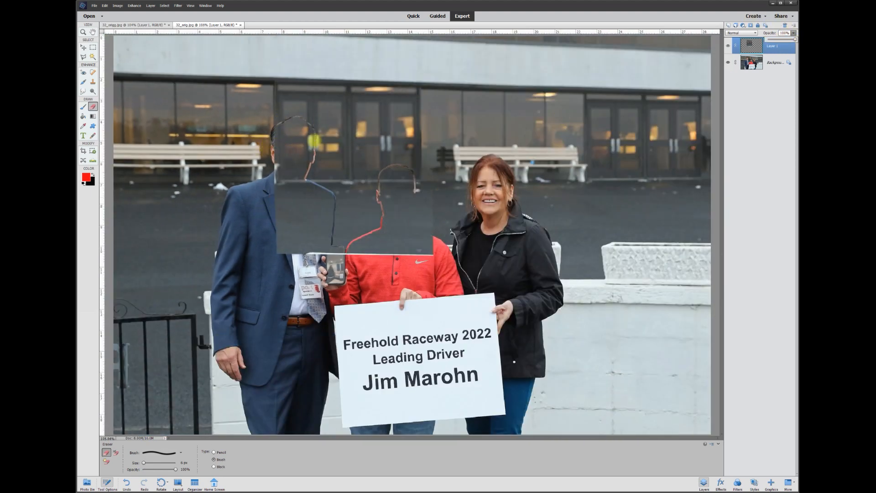
{"action": "left_click", "coordinate": [729, 63]}
{"action": "scroll", "coordinate": [319, 148], "scroll_direction": "up", "scroll_amount": 5}
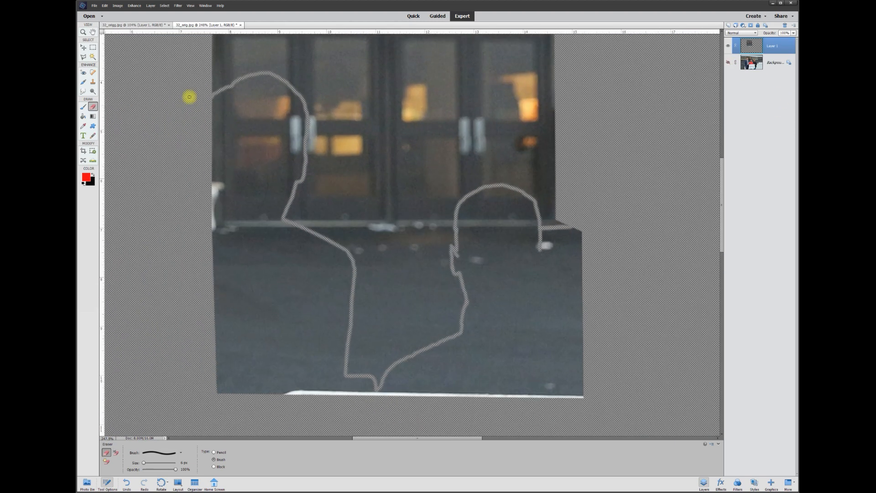
- Trace the patch area outside both men's head and shoulder outlines with the Polygonal Lasso, delete it, and deselect
{"action": "left_click", "coordinate": [83, 59]}
{"action": "scroll", "coordinate": [248, 101], "scroll_direction": "up", "scroll_amount": 5}
{"action": "left_click", "coordinate": [135, 298]}
{"action": "left_click", "coordinate": [137, 94]}
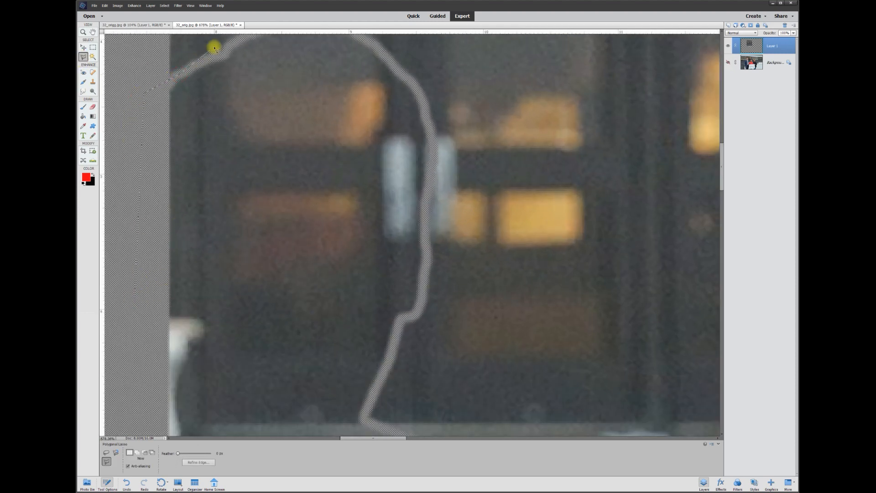
{"action": "scroll", "coordinate": [221, 219], "scroll_direction": "up", "scroll_amount": 5}
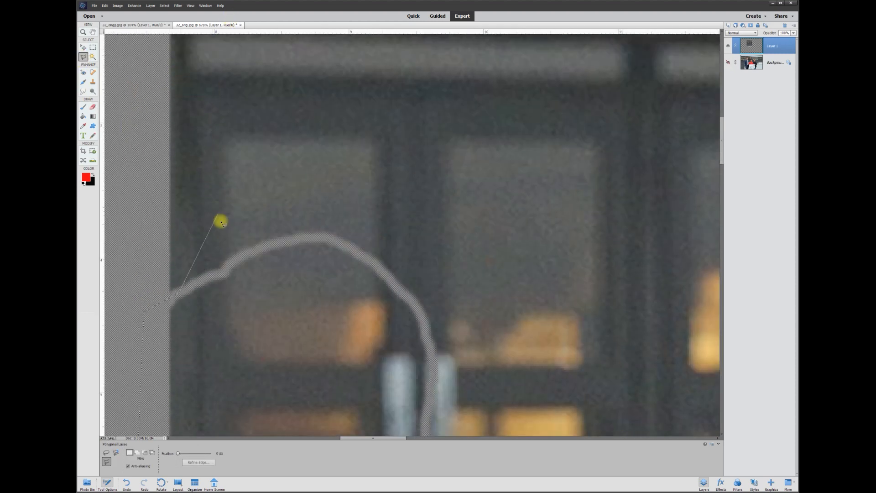
{"action": "left_click", "coordinate": [235, 260]}
{"action": "left_click", "coordinate": [266, 246]}
{"action": "left_click", "coordinate": [306, 237]}
{"action": "left_click", "coordinate": [340, 243]}
{"action": "left_click", "coordinate": [375, 264]}
{"action": "left_click", "coordinate": [405, 295]}
{"action": "left_click", "coordinate": [423, 320]}
{"action": "left_click", "coordinate": [428, 343]}
{"action": "scroll", "coordinate": [432, 426], "scroll_direction": "down", "scroll_amount": 5}
{"action": "left_click", "coordinate": [425, 127]}
{"action": "left_click", "coordinate": [425, 211]}
{"action": "left_click", "coordinate": [417, 236]}
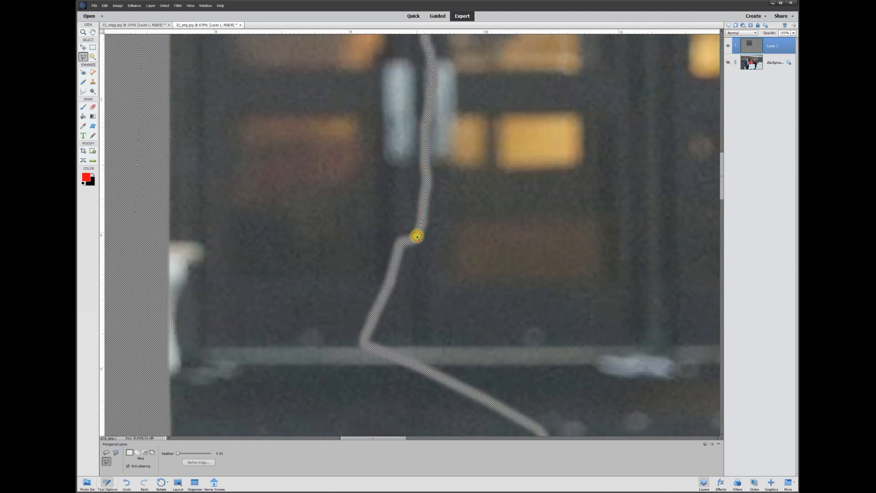
{"action": "left_click", "coordinate": [370, 325]}
{"action": "scroll", "coordinate": [561, 266], "scroll_direction": "down", "scroll_amount": 4}
{"action": "left_click", "coordinate": [561, 266]}
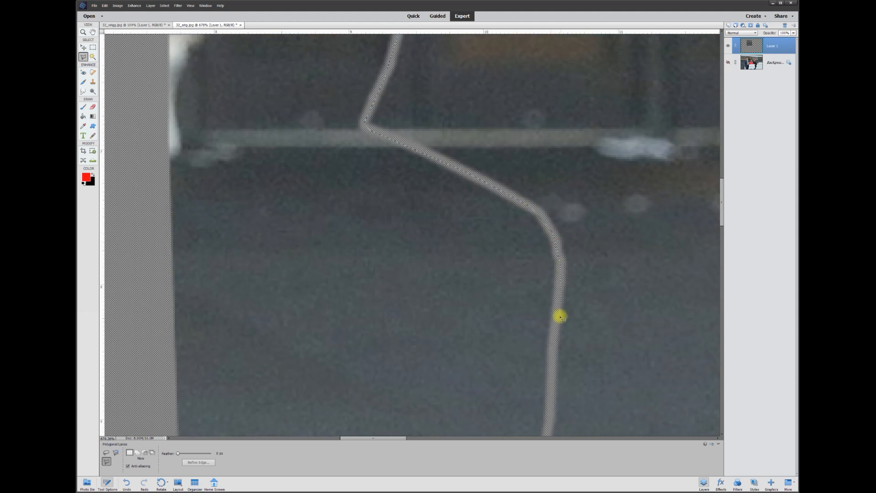
{"action": "scroll", "coordinate": [591, 310], "scroll_direction": "down", "scroll_amount": 4}
{"action": "left_click", "coordinate": [591, 310]}
{"action": "left_click", "coordinate": [635, 333]}
{"action": "scroll", "coordinate": [636, 333], "scroll_direction": "right", "scroll_amount": 8}
{"action": "left_click", "coordinate": [260, 255]}
{"action": "left_click", "coordinate": [396, 190]}
{"action": "scroll", "coordinate": [401, 13], "scroll_direction": "up", "scroll_amount": 10}
{"action": "left_click", "coordinate": [384, 172]}
{"action": "left_click", "coordinate": [402, 82]}
{"action": "left_click", "coordinate": [576, 74]}
{"action": "left_click", "coordinate": [613, 162]}
{"action": "left_click", "coordinate": [659, 158]}
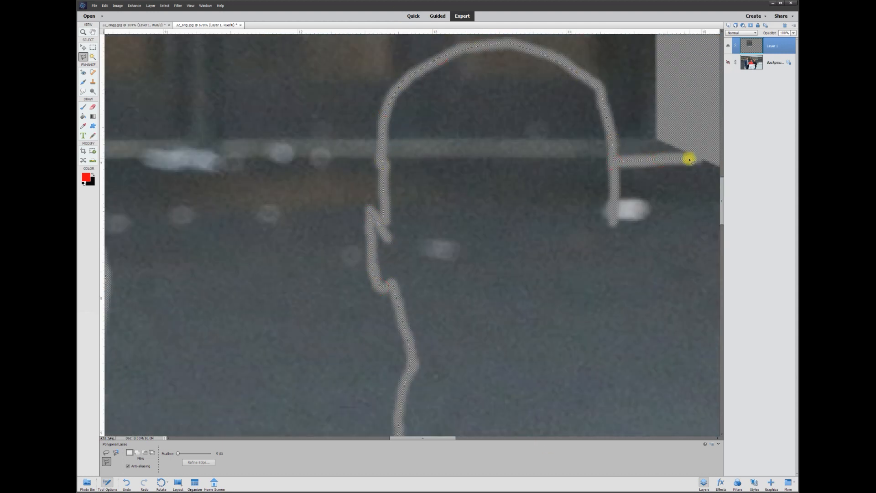
{"action": "scroll", "coordinate": [704, 141], "scroll_direction": "right", "scroll_amount": 3}
{"action": "left_click", "coordinate": [616, 157]}
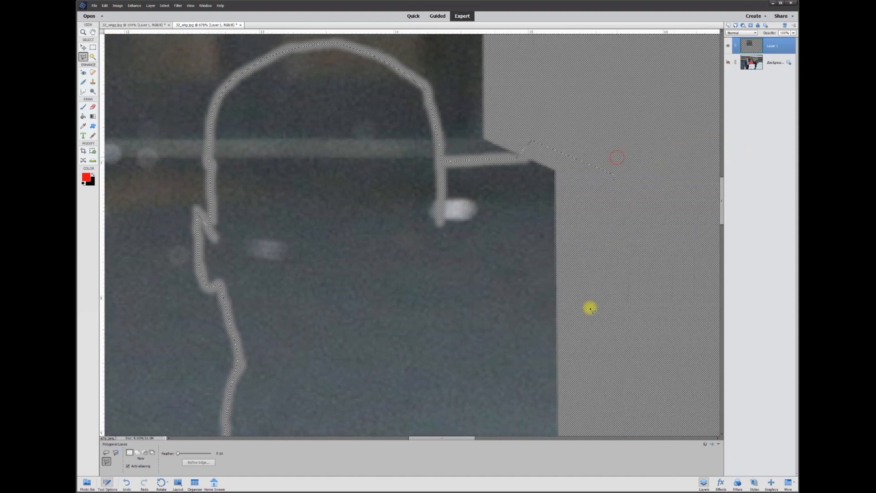
{"action": "scroll", "coordinate": [590, 307], "scroll_direction": "down", "scroll_amount": 5}
{"action": "scroll", "coordinate": [589, 287], "scroll_direction": "left", "scroll_amount": 6}
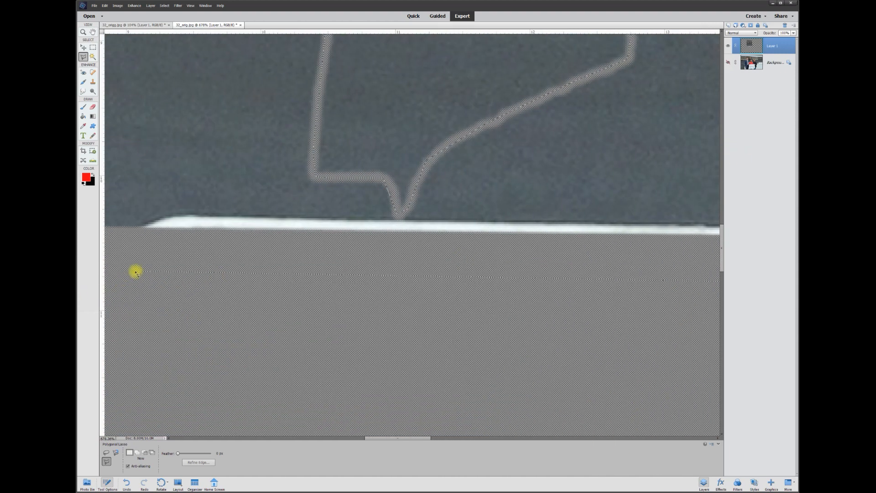
{"action": "left_click", "coordinate": [242, 262]}
{"action": "scroll", "coordinate": [242, 240], "scroll_direction": "up", "scroll_amount": 10}
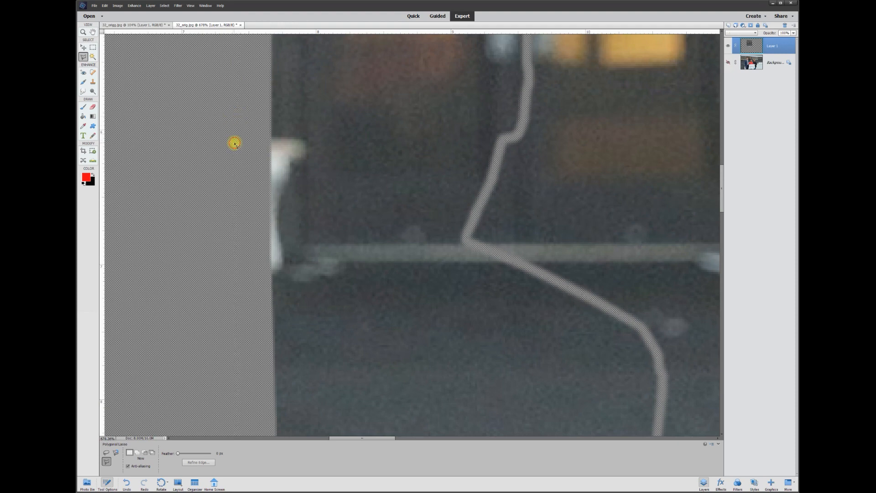
{"action": "scroll", "coordinate": [361, 259], "scroll_direction": "down", "scroll_amount": 2}
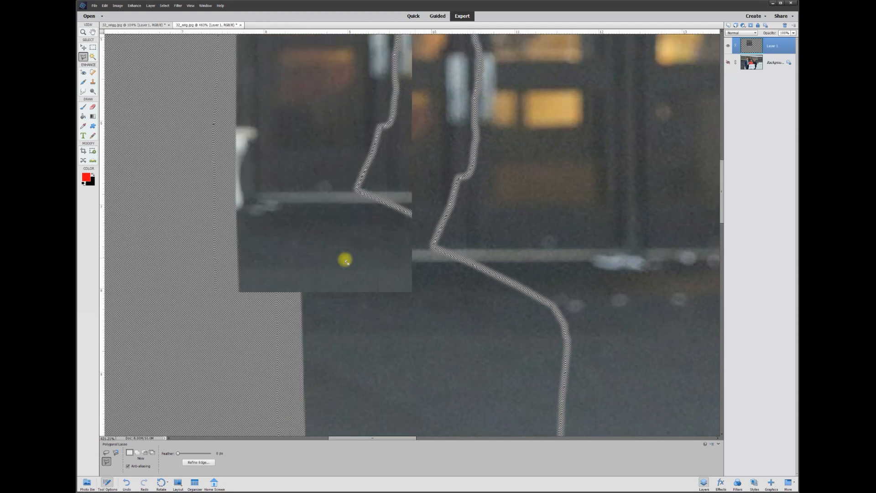
{"action": "scroll", "coordinate": [340, 261], "scroll_direction": "down", "scroll_amount": 4}
{"action": "scroll", "coordinate": [332, 262], "scroll_direction": "up", "scroll_amount": 2}
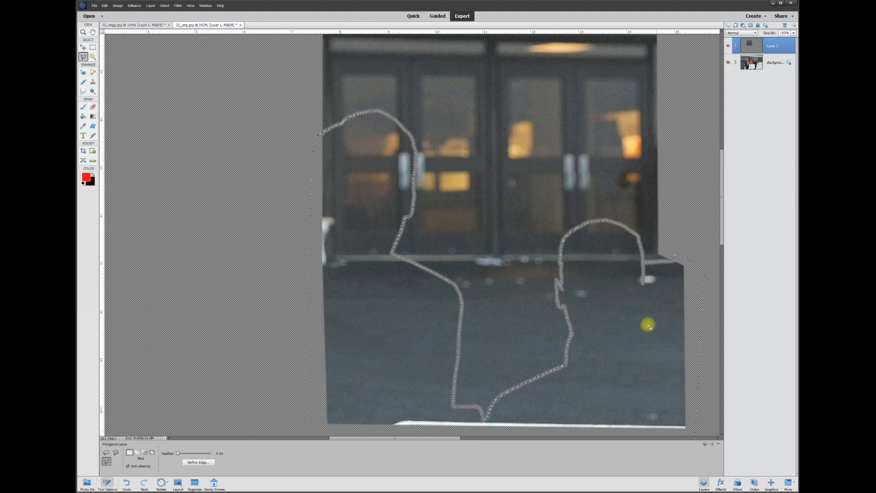
{"action": "left_click_drag", "start_coordinate": [448, 439], "coordinate": [466, 439]}
{"action": "key", "text": "Delete"}
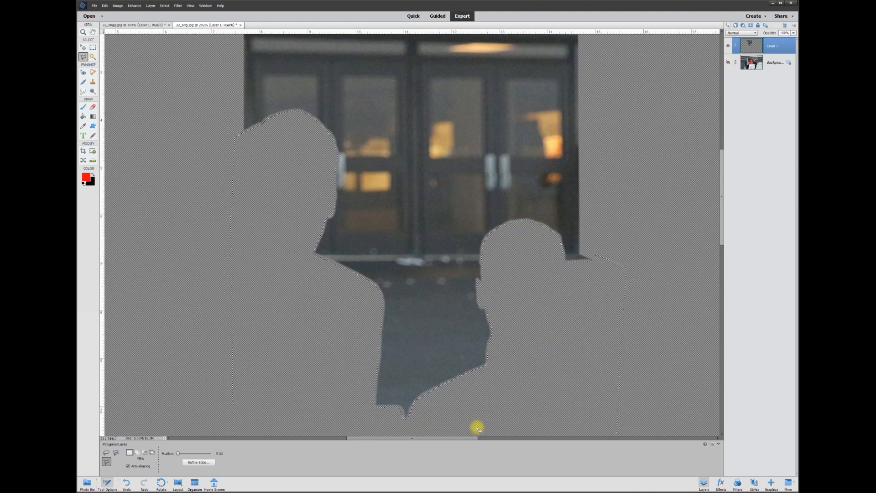
{"action": "key", "text": "ctrl+d"}
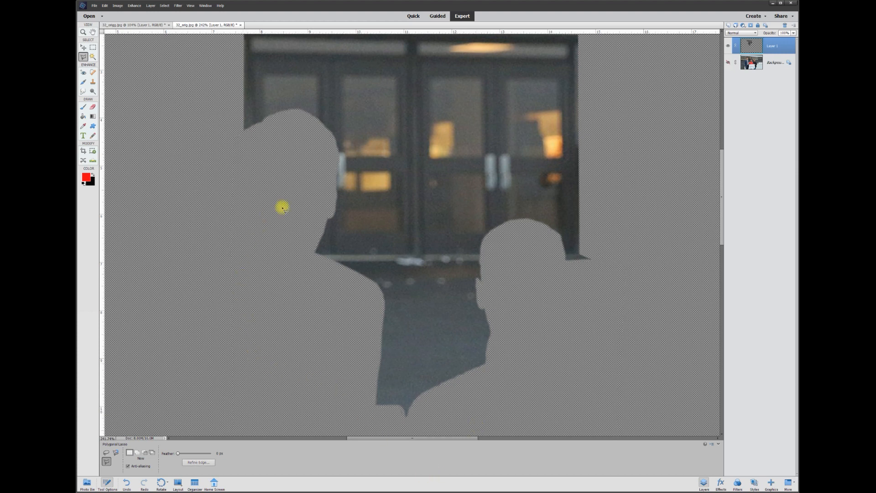
- Make the background layer visible again to see the trimmed patch over the photo
{"action": "left_click", "coordinate": [727, 62]}
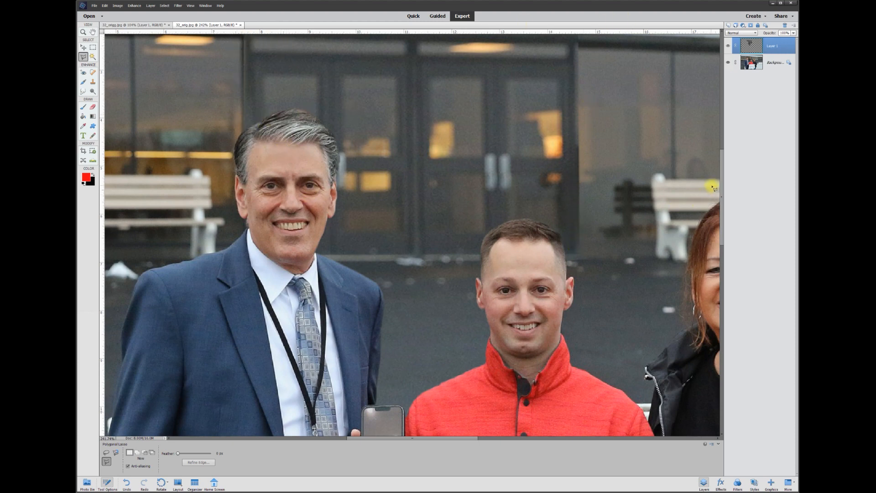
{"action": "left_click_drag", "start_coordinate": [722, 191], "coordinate": [722, 183]}
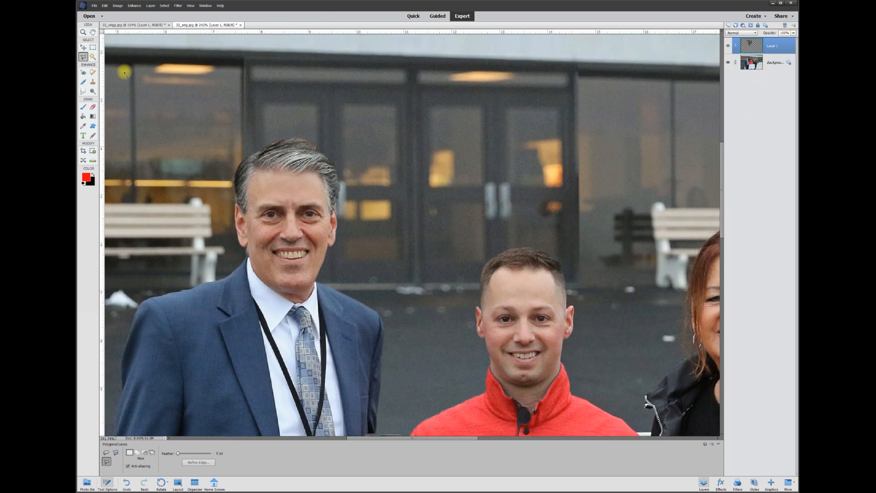
{"action": "left_click", "coordinate": [93, 107]}
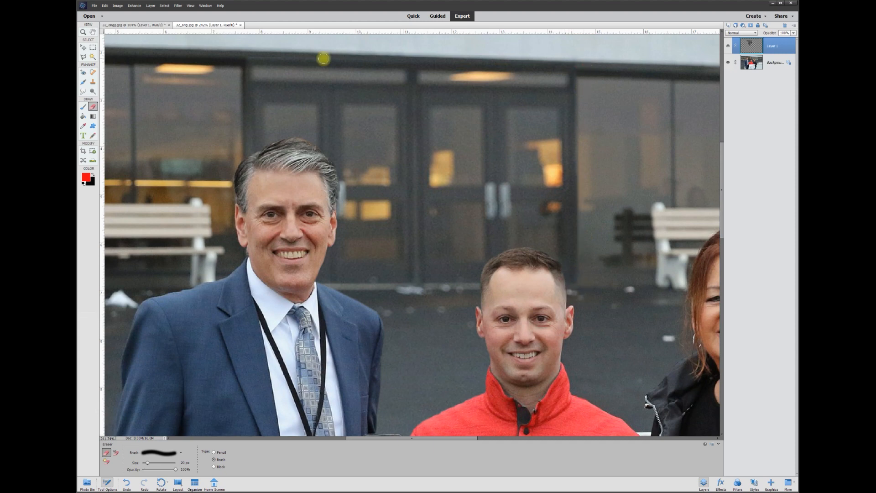
{"action": "scroll", "coordinate": [496, 167], "scroll_direction": "down", "scroll_amount": 10}
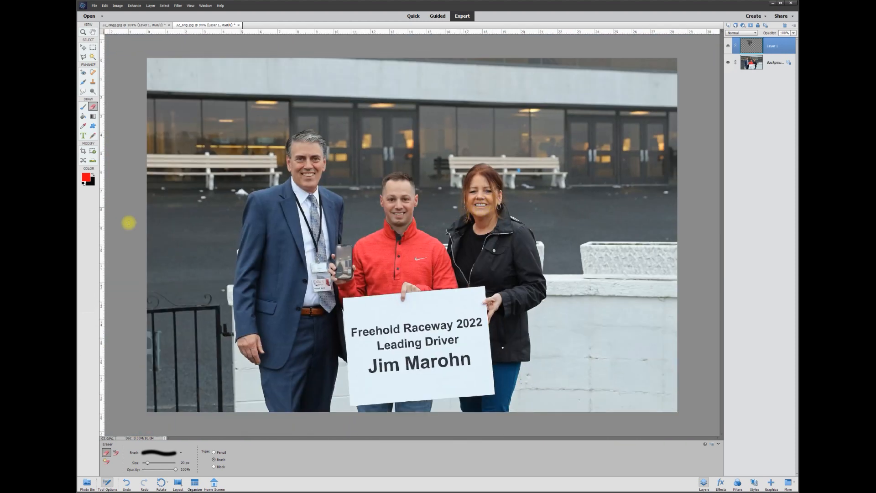
- Adjust the patch layer's brightness with Brightness/Contrast so it blends into the background, and apply it
{"action": "left_click", "coordinate": [82, 48]}
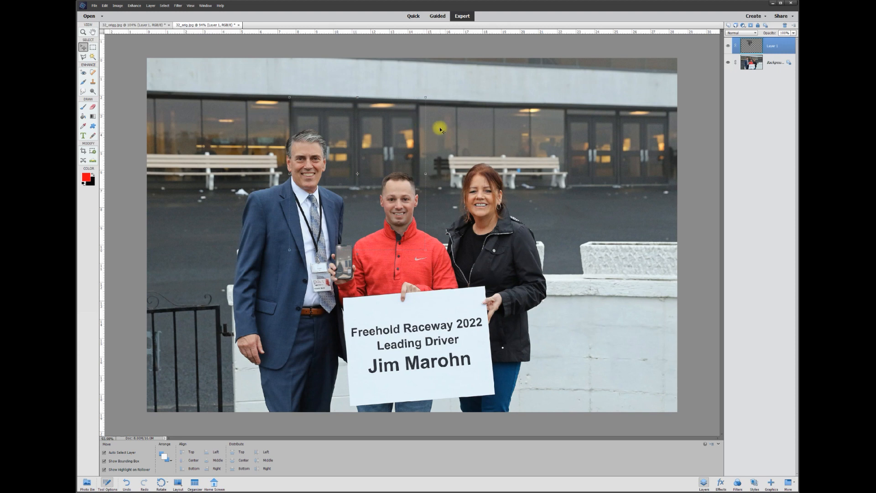
{"action": "left_click", "coordinate": [118, 6]}
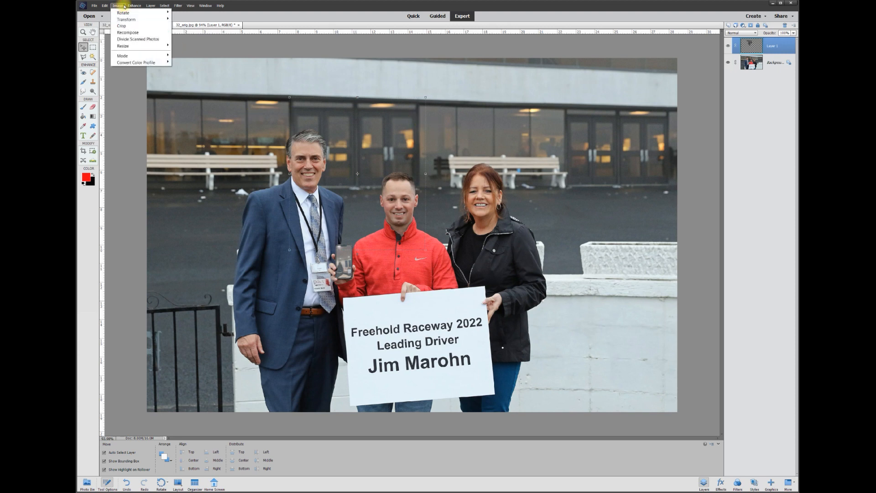
{"action": "mouse_move", "coordinate": [134, 5]}
{"action": "mouse_move", "coordinate": [145, 83]}
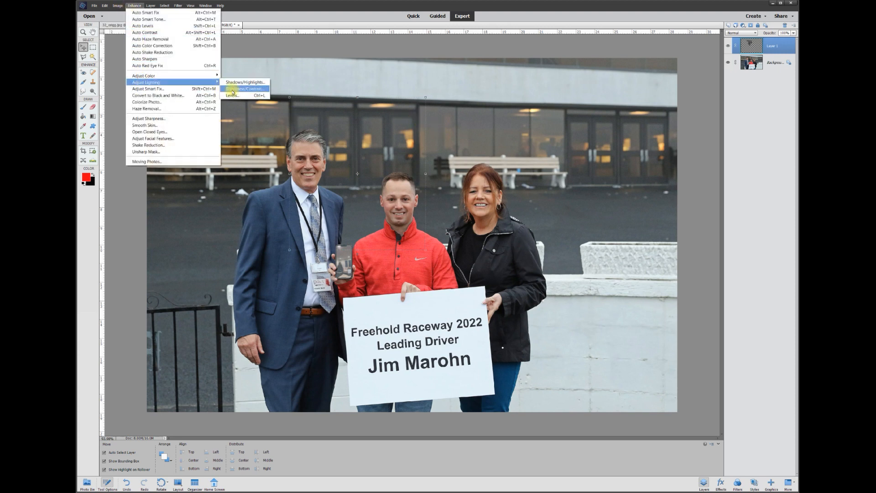
{"action": "left_click", "coordinate": [234, 90]}
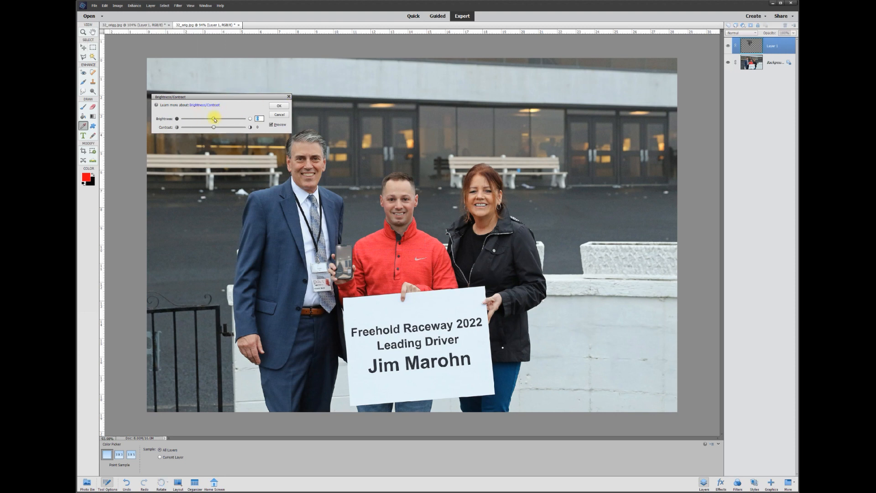
{"action": "left_click_drag", "start_coordinate": [234, 100], "coordinate": [203, 91]}
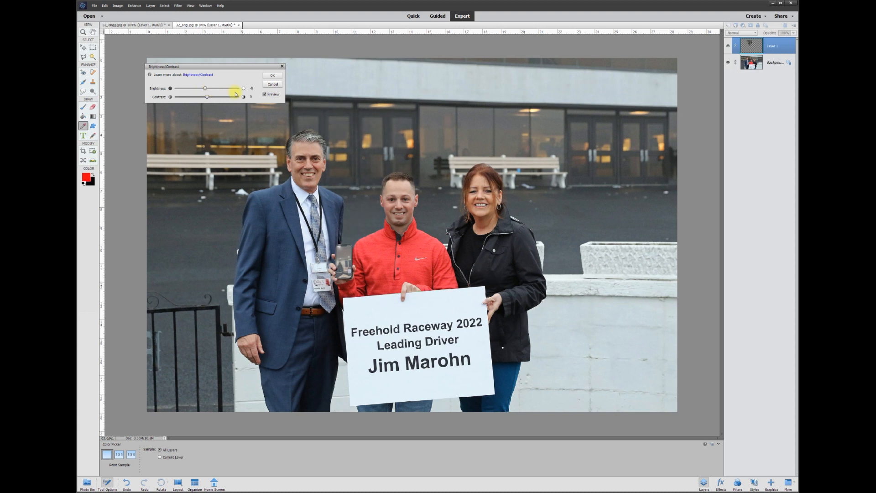
{"action": "left_click", "coordinate": [275, 78]}
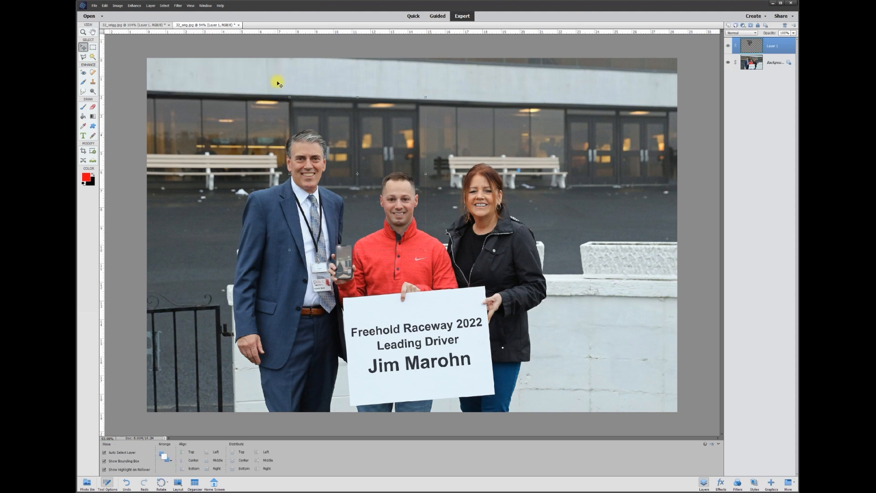
- Toggle the patch layer's visibility on and off to compare the photo with and without the men
{"action": "left_click", "coordinate": [728, 46]}
{"action": "left_click", "coordinate": [728, 46]}
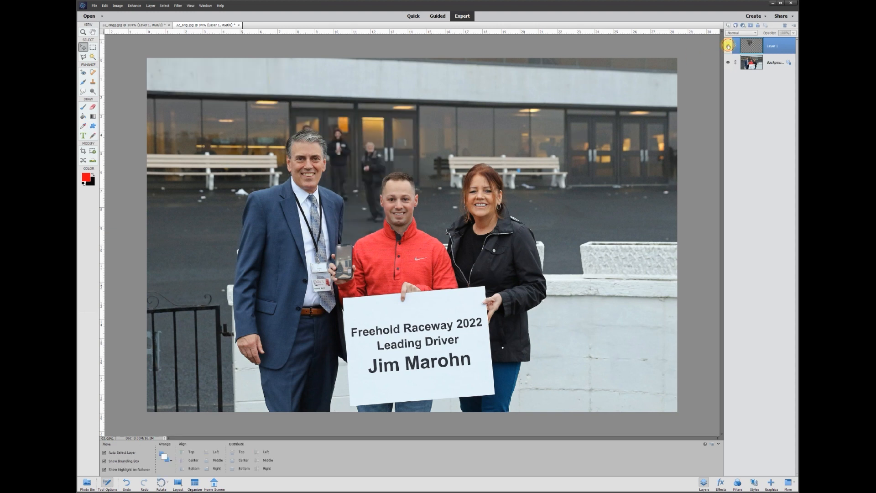
{"action": "left_click", "coordinate": [728, 46]}
{"action": "left_click", "coordinate": [728, 46]}
{"action": "left_click", "coordinate": [728, 45]}
{"action": "left_click", "coordinate": [728, 45]}
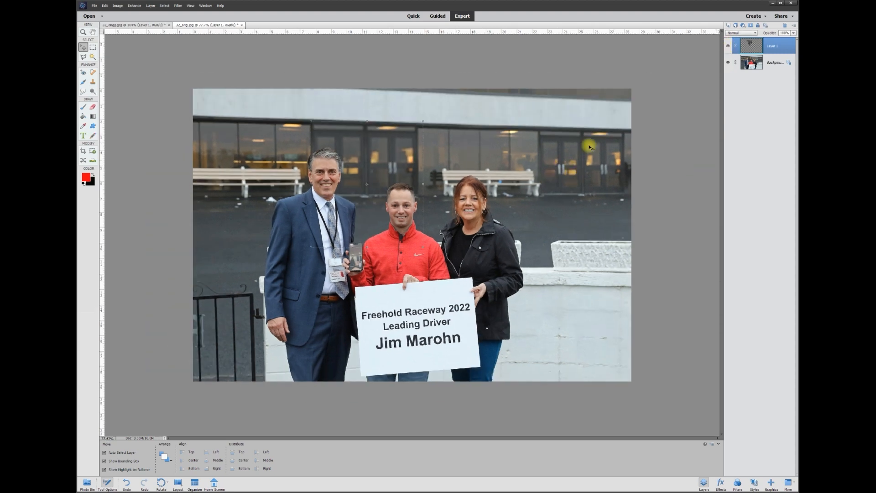
{"action": "left_click", "coordinate": [670, 134]}
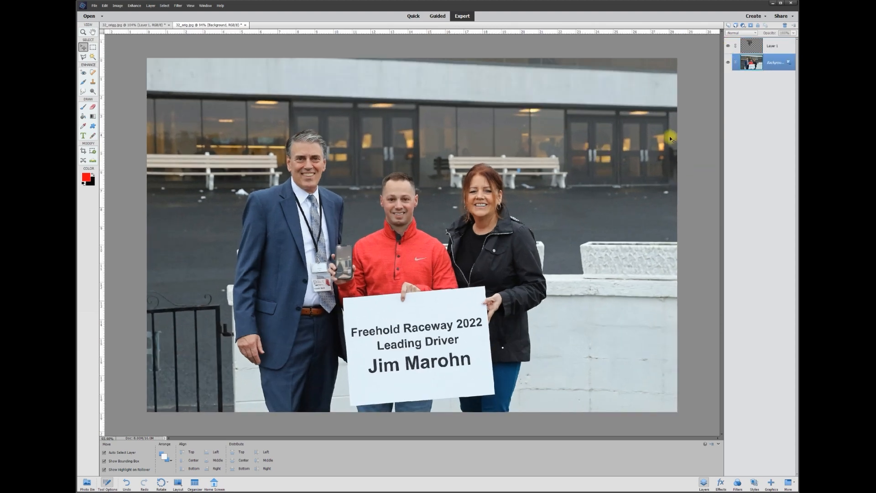